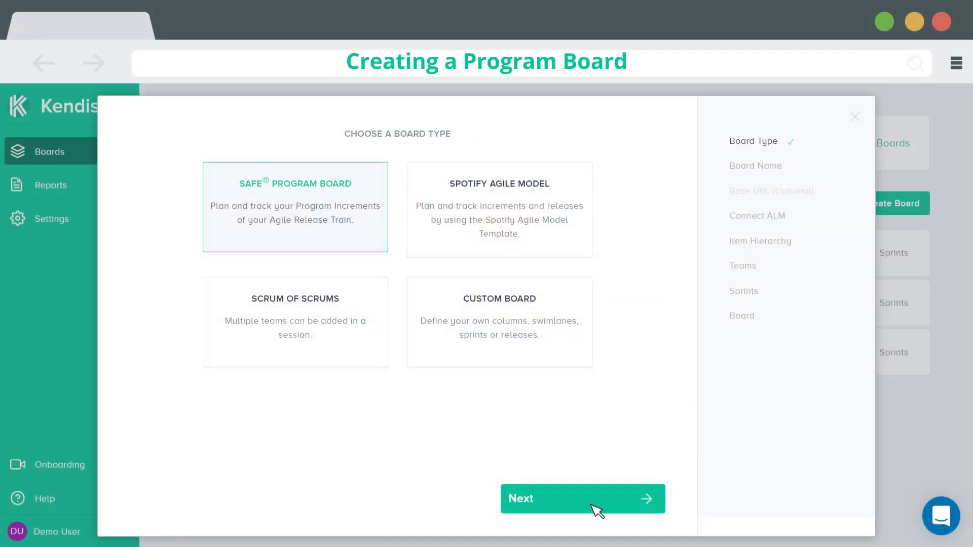
- Pick SAFe Program Board as the new board's type and continue
click(593, 506)
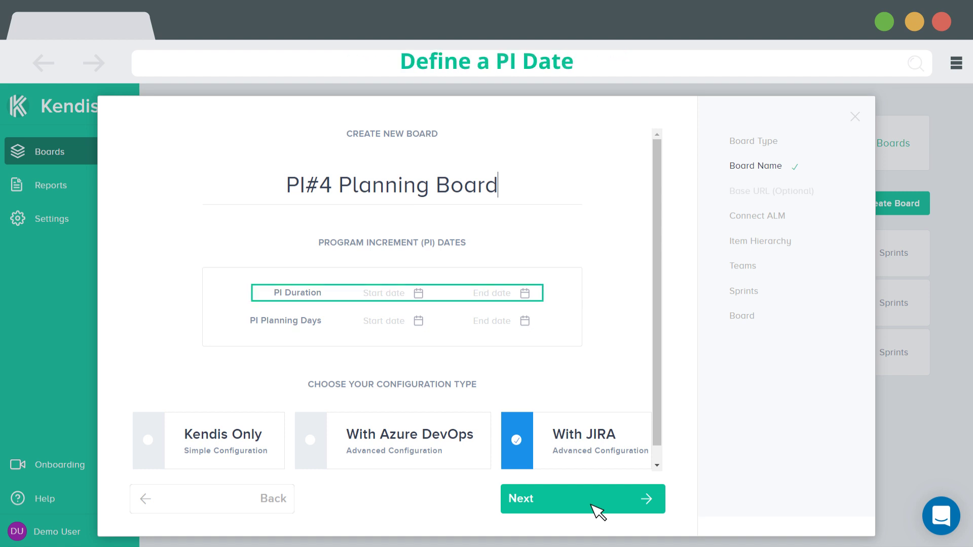
- Connect the board to Jira with a new 'Kendis_Jira Connect' account for myaccount.atlassian.net
click(592, 505)
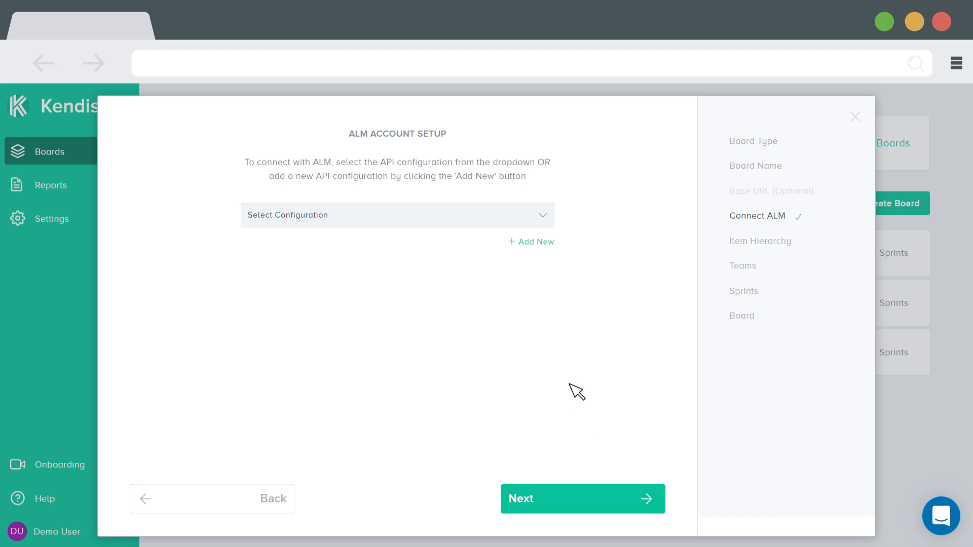
click(542, 219)
click(390, 325)
click(539, 243)
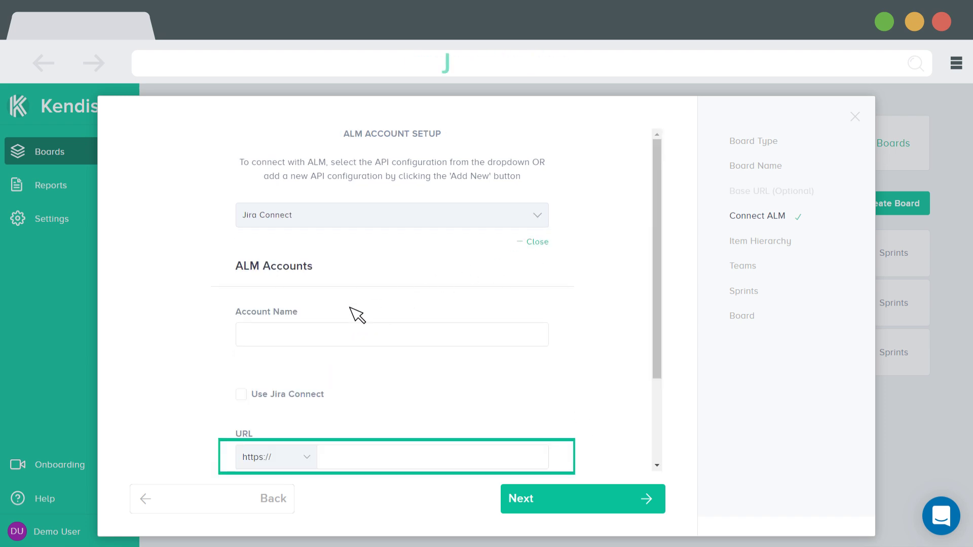
click(324, 335)
text(Kendis_Jira Connect)
click(369, 460)
text(myaccount.atlassian.net)
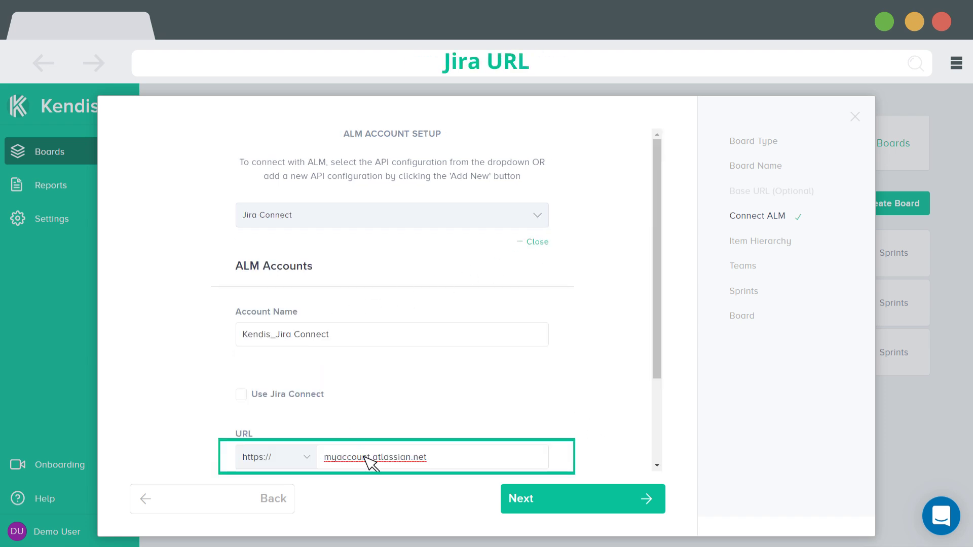
- Add the four teams, mark Sprint 5 as the IP sprint, and create the board
click(574, 500)
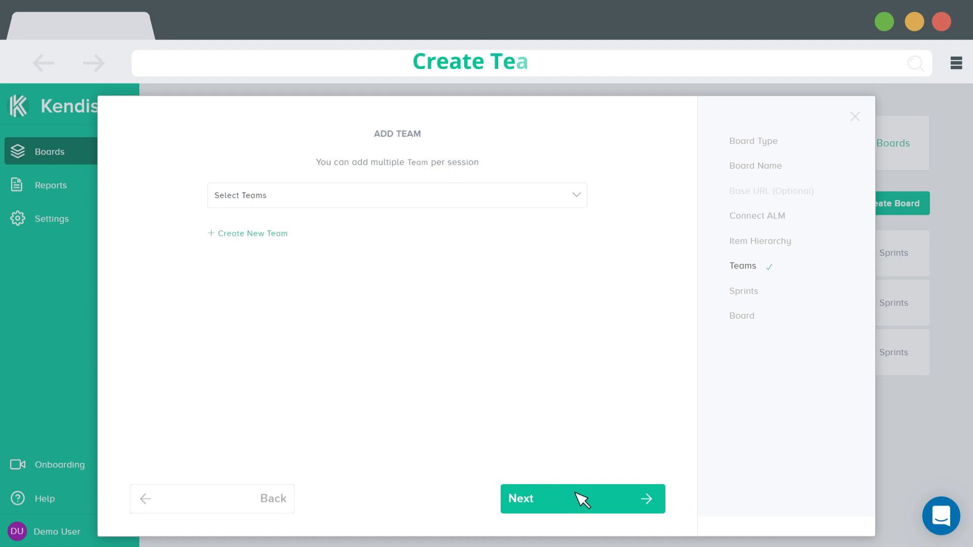
click(569, 202)
click(562, 218)
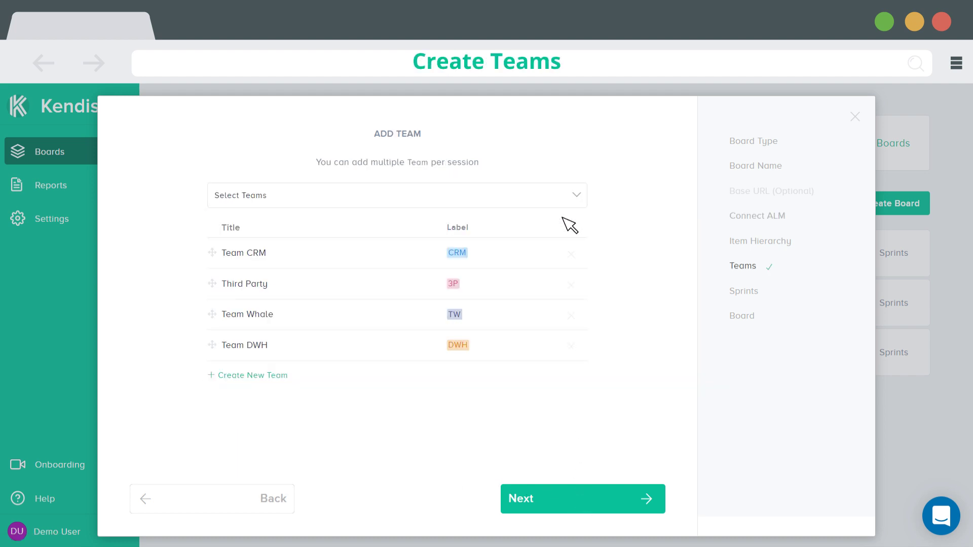
click(578, 501)
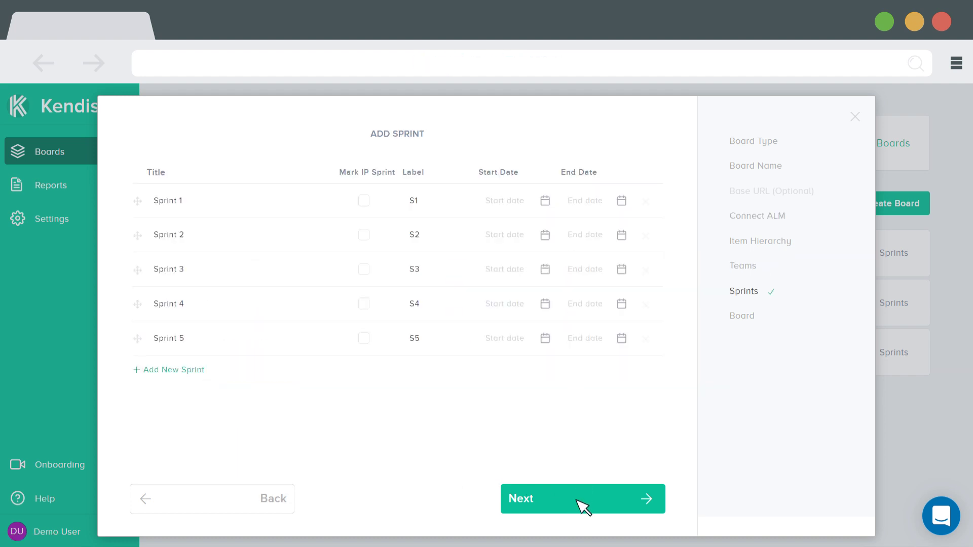
click(364, 338)
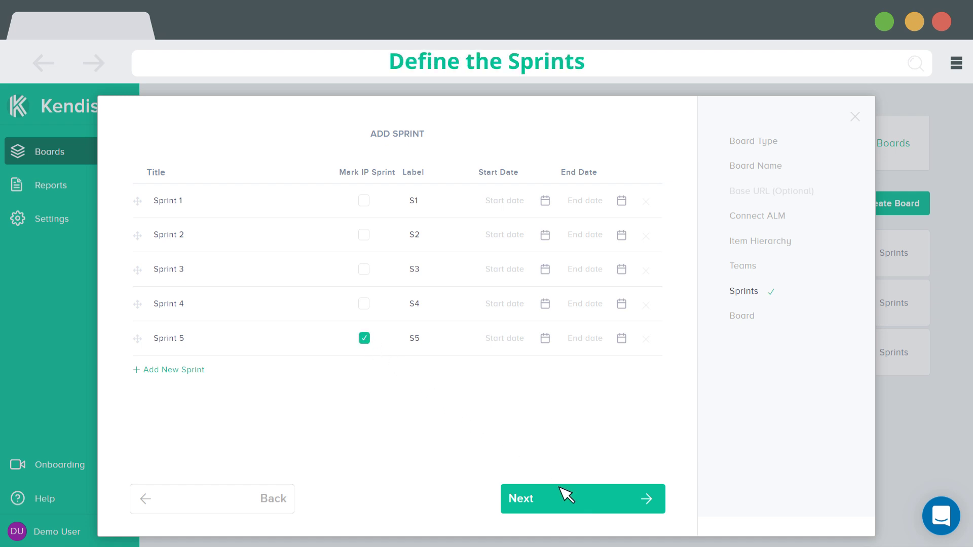
click(583, 507)
- Import the 8 features from the For-Epics-Board filter via Epic Link, then expand Legacy Migration (DP-29)
click(320, 272)
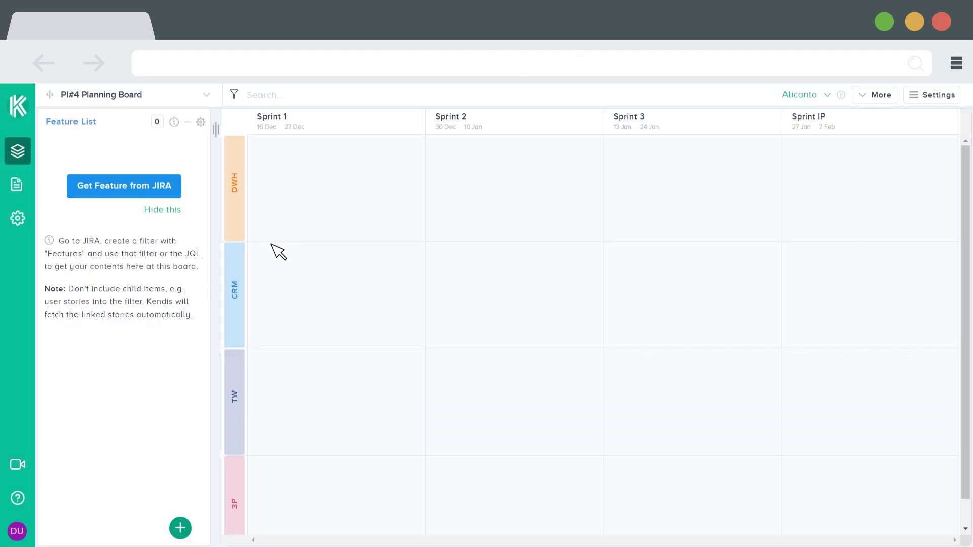
click(144, 194)
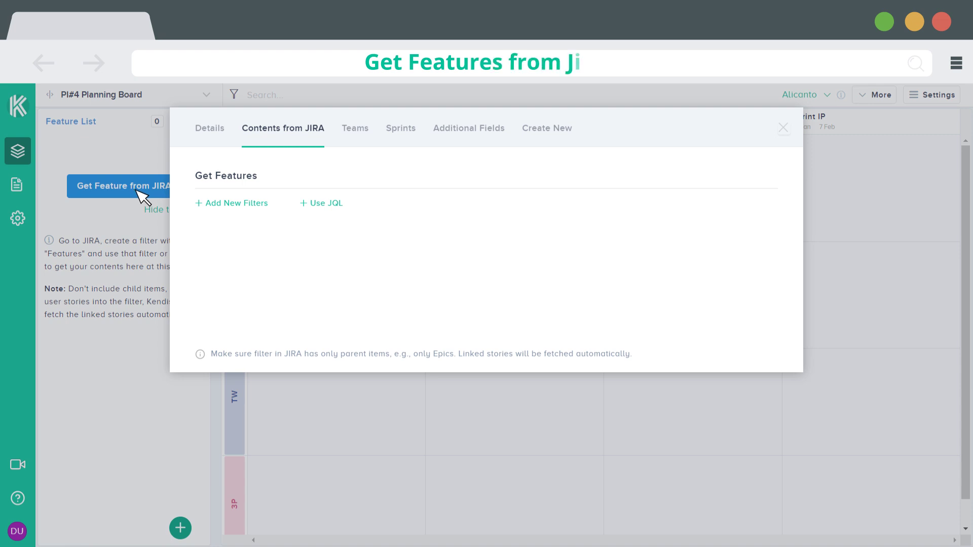
click(243, 203)
click(454, 260)
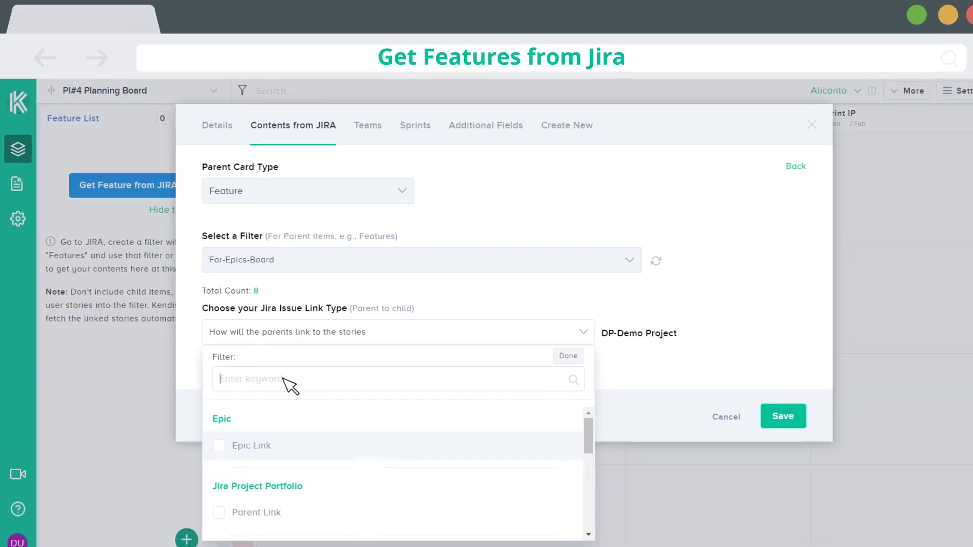
click(212, 437)
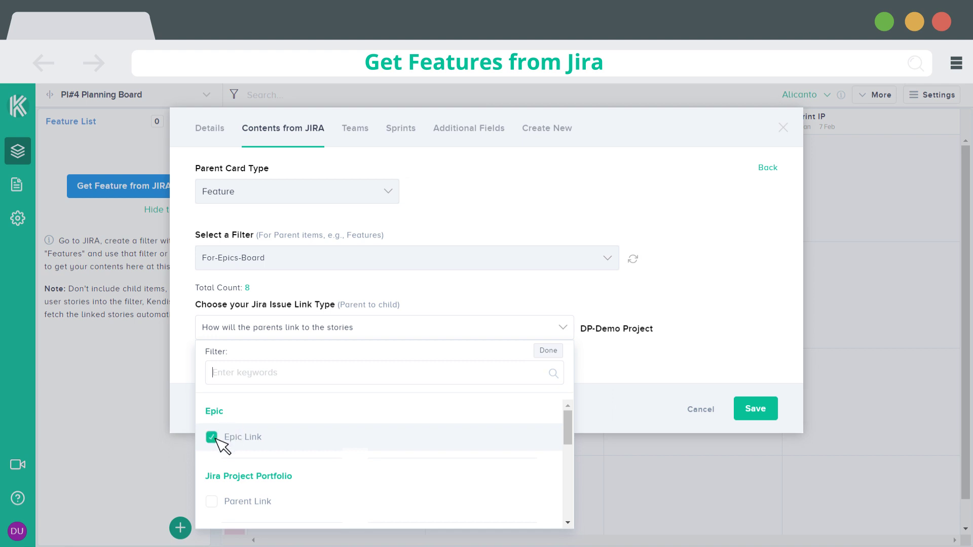
click(548, 351)
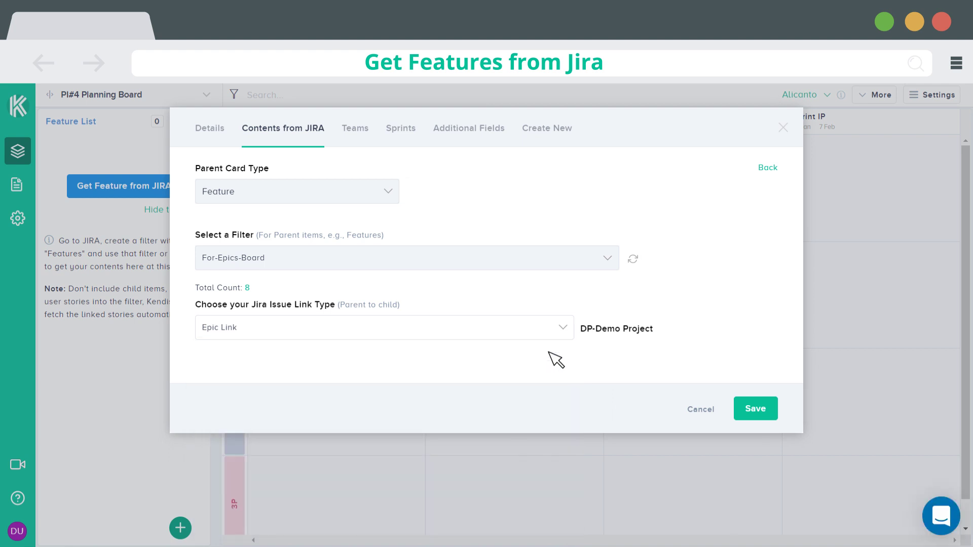
click(756, 409)
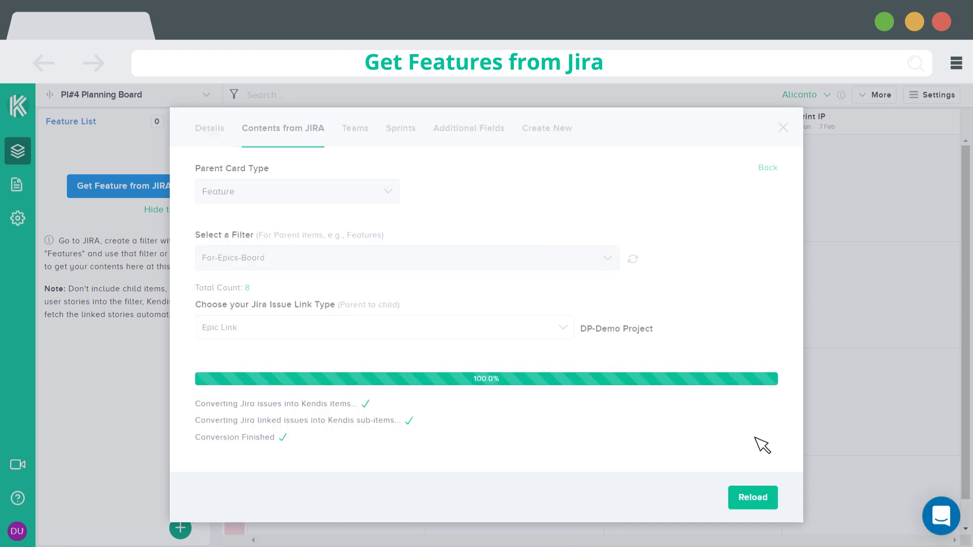
click(753, 498)
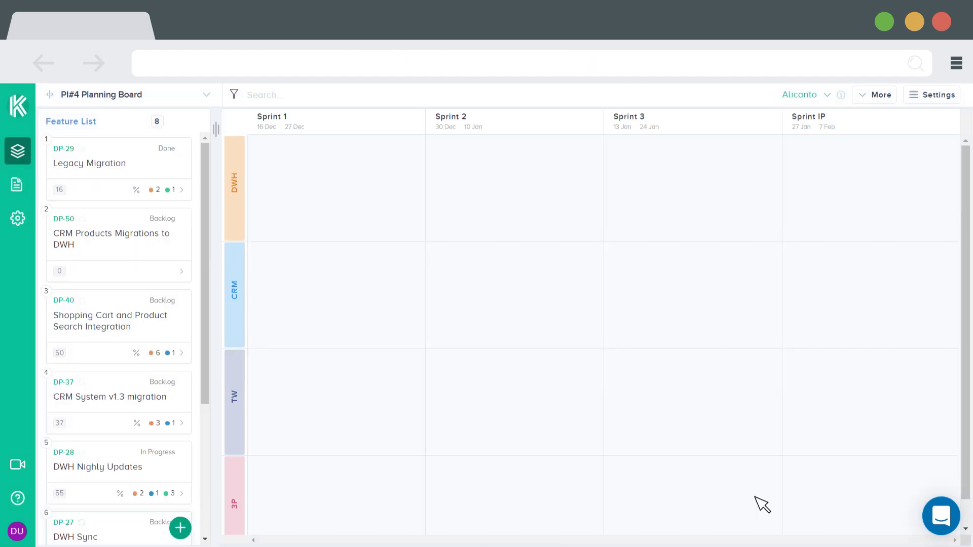
click(182, 190)
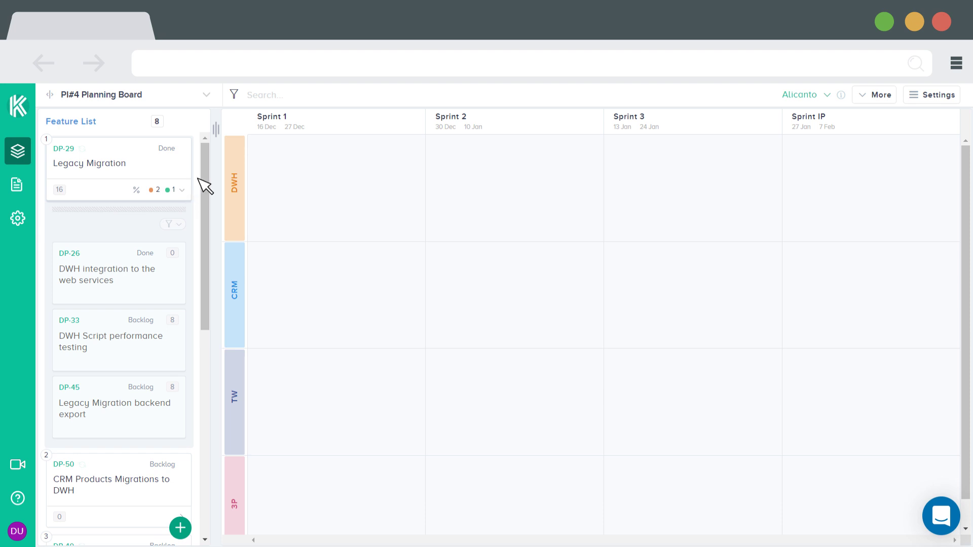
- Enable Jira sync for Team DWH with project TGR: Team Tiger, TT board and Story type
click(240, 149)
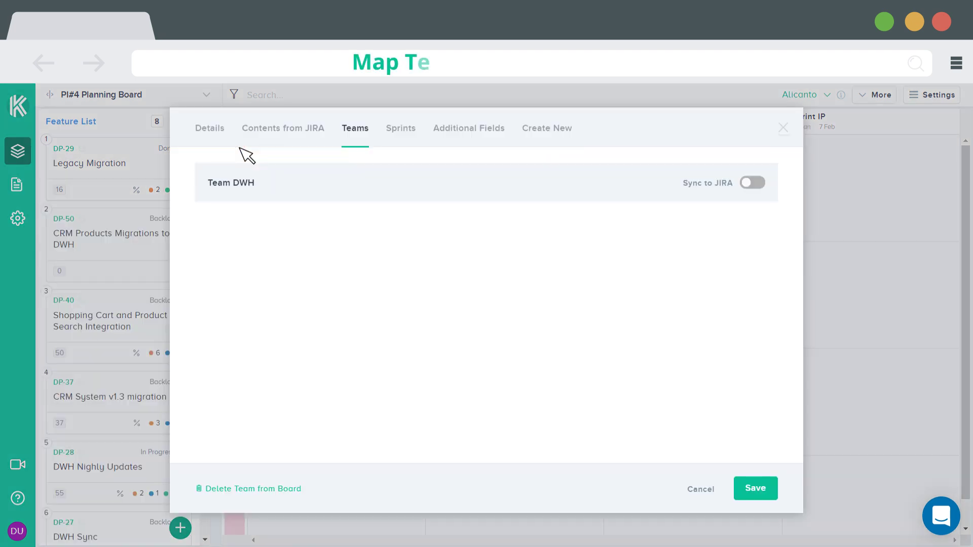
click(755, 183)
click(284, 379)
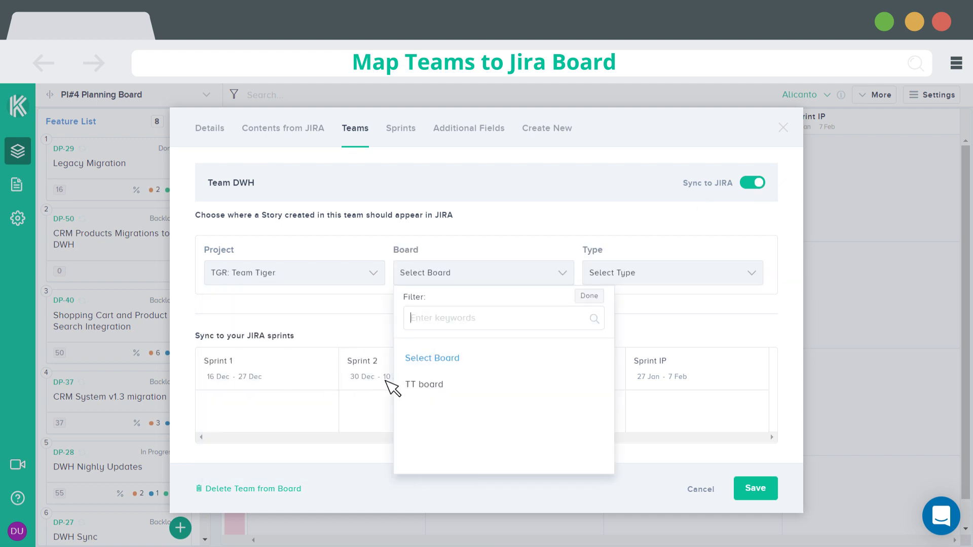
click(393, 384)
click(620, 413)
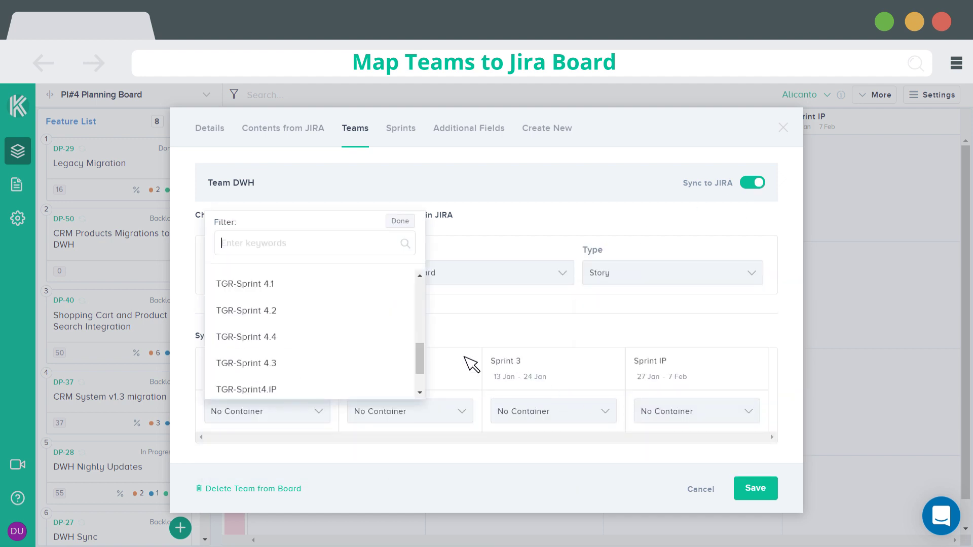
- Map Sprints 1, 2, 3 and IP to TGR-Sprint 4.1 through 4.4 and save
click(266, 288)
click(398, 319)
click(544, 368)
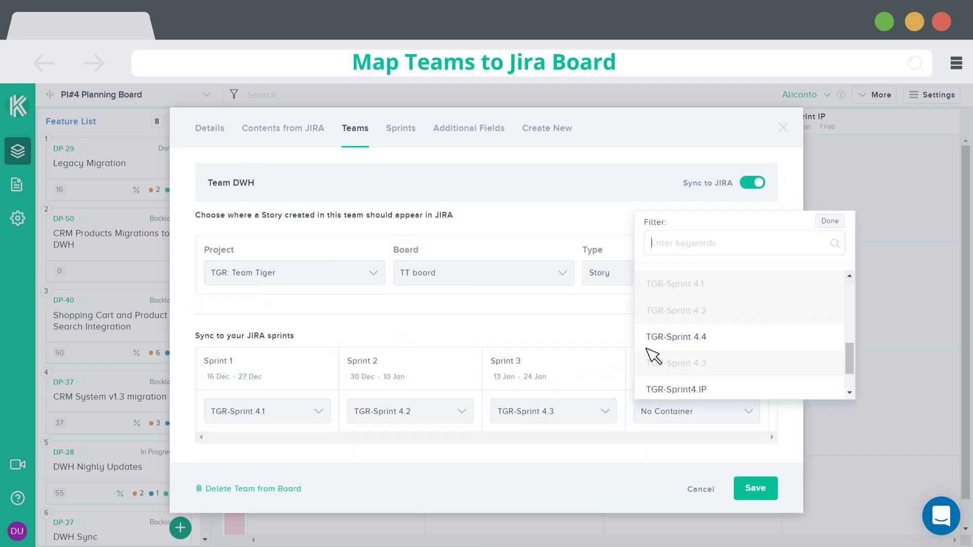
click(709, 348)
click(755, 488)
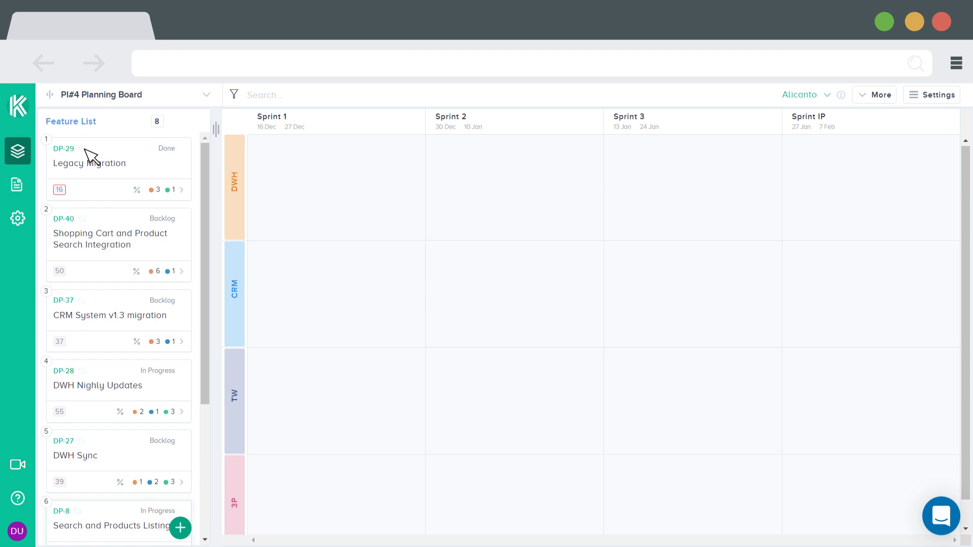
- From the all-teams board view, drag DP-40 into the CRM lane's Sprint 1 cell
click(237, 194)
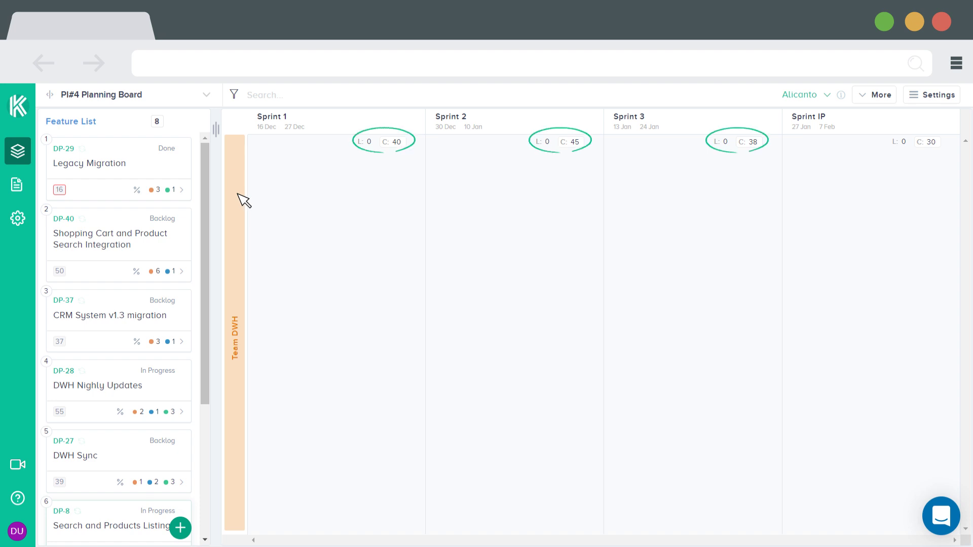
click(242, 200)
drag(98, 226, 303, 275)
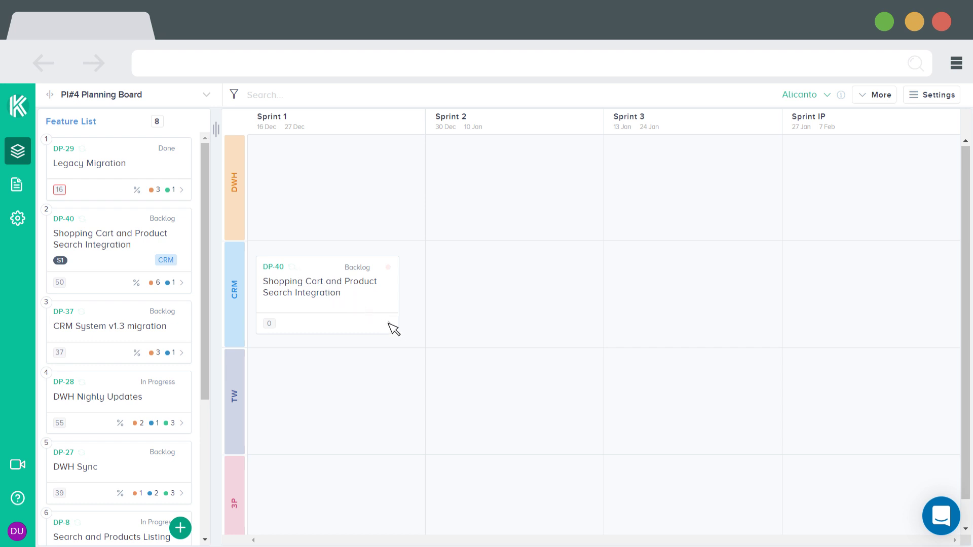
- Create the story 'Shopping Cart Checkout' under feature DP-40
click(375, 356)
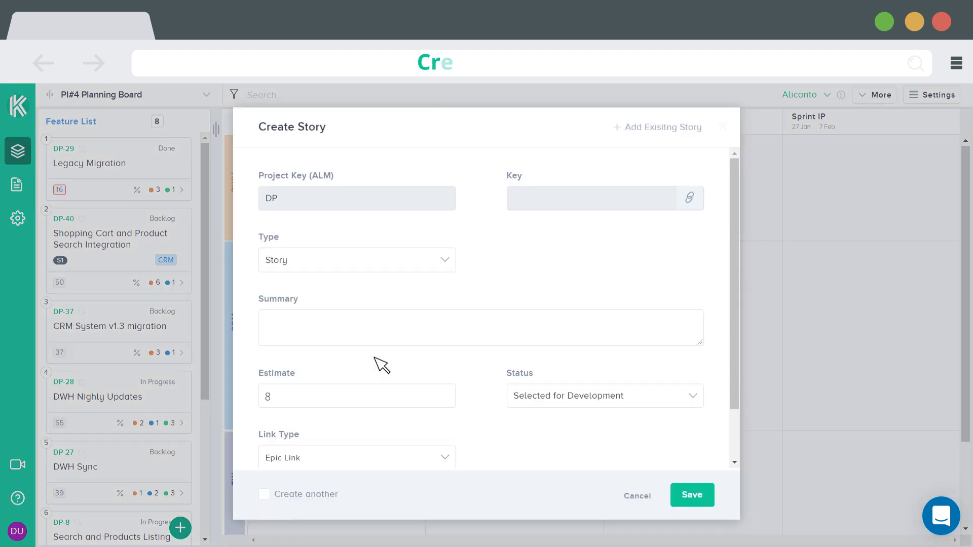
click(274, 320)
text(Shopping Cart Checkout)
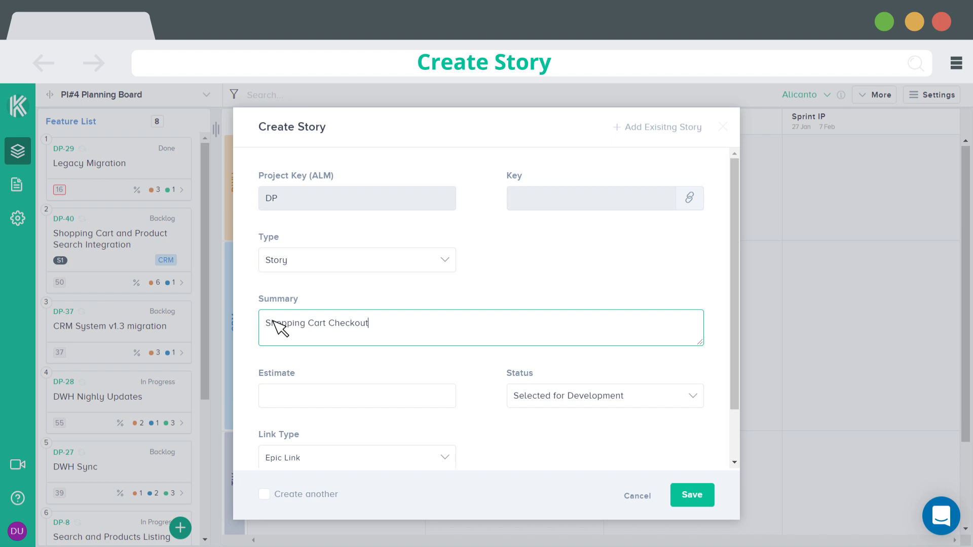
click(691, 495)
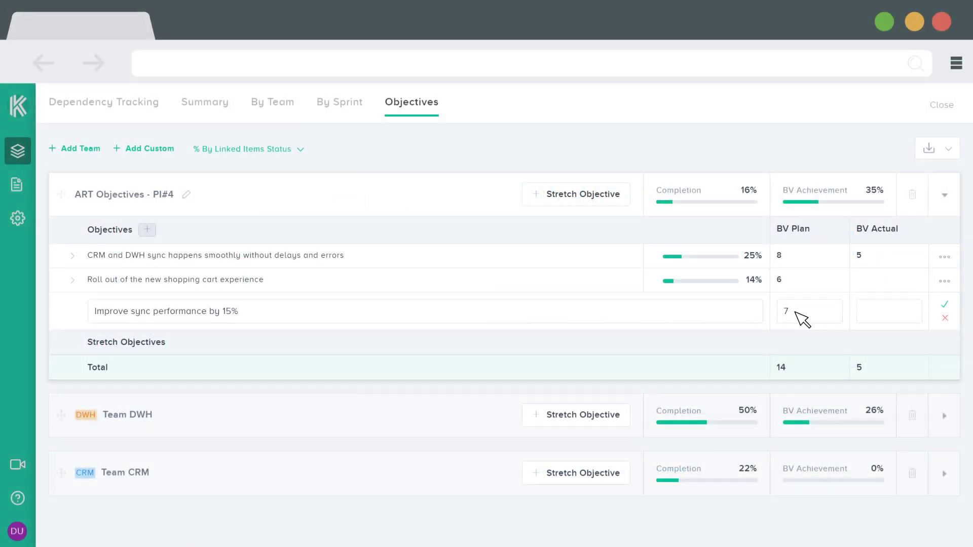
- Save the sync-performance objective at plan value 7 and link DP-8 and DP-27 to it
click(945, 305)
click(945, 306)
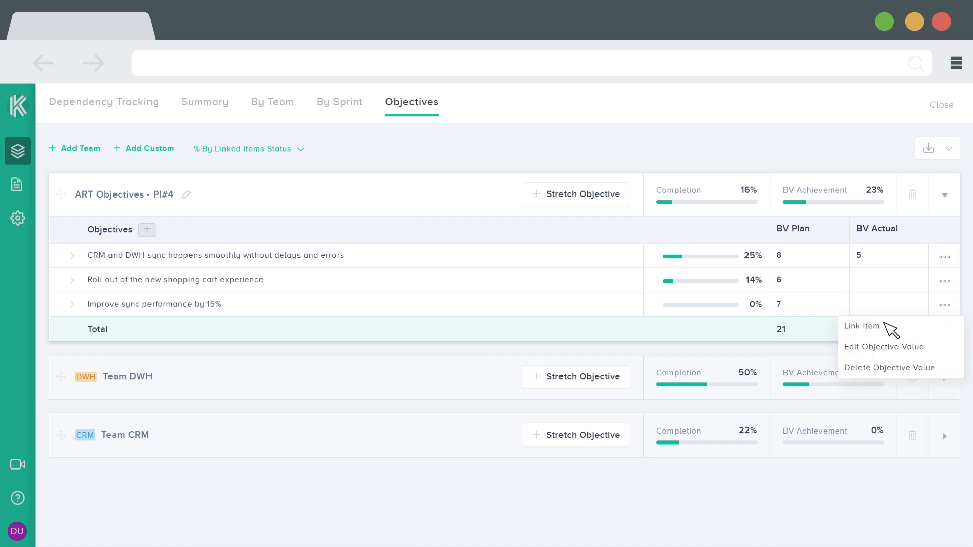
click(866, 328)
click(269, 270)
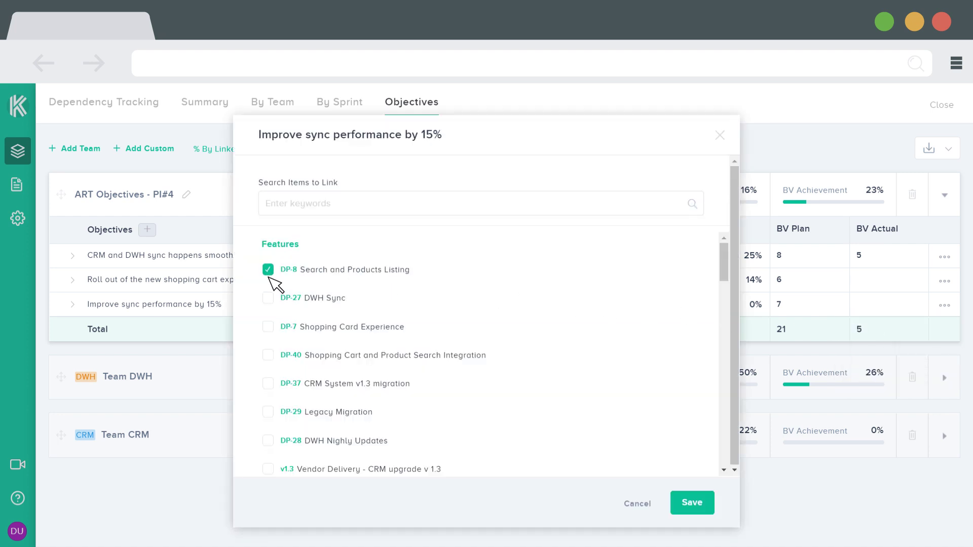
click(696, 506)
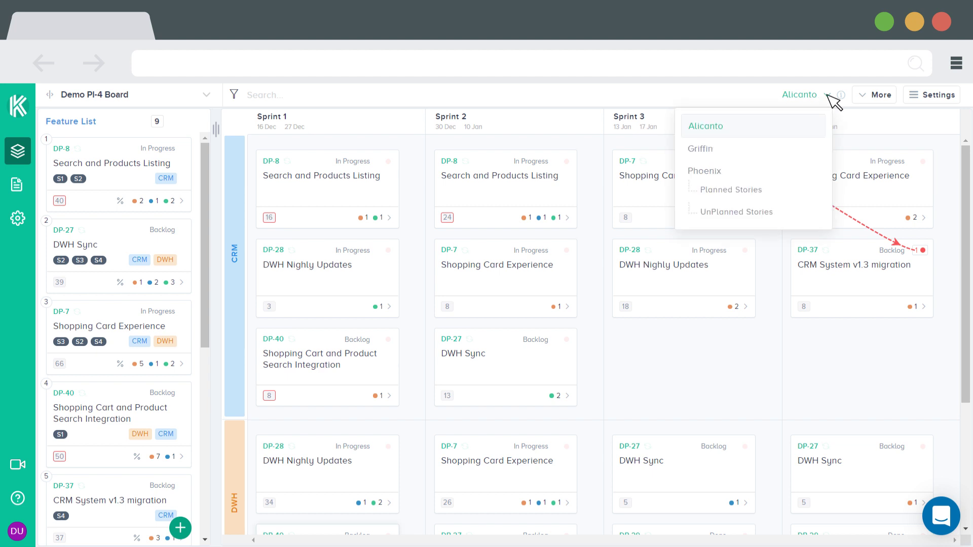
- Switch the board to Griffin and check Team CRM's sprint capacity bars in the By Team report
click(710, 151)
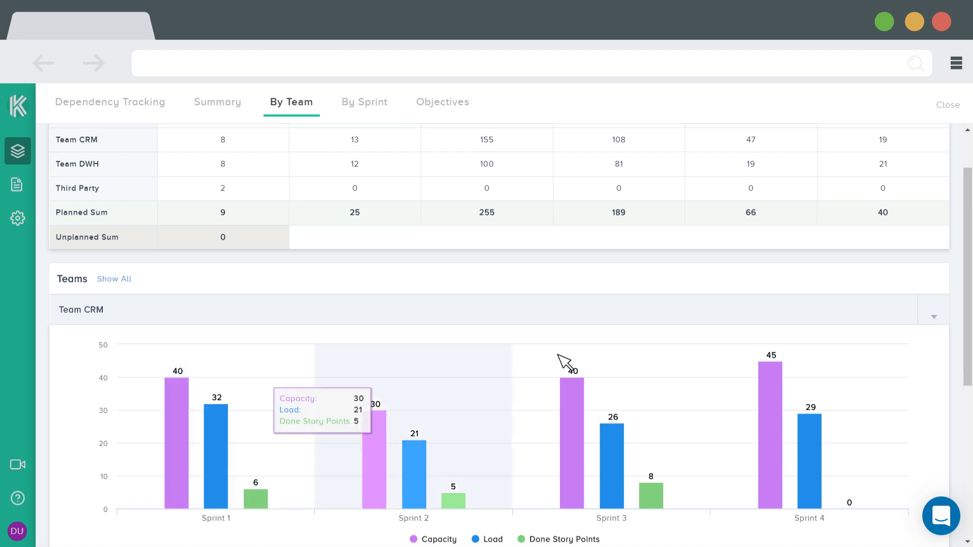
mouse_move(783, 357)
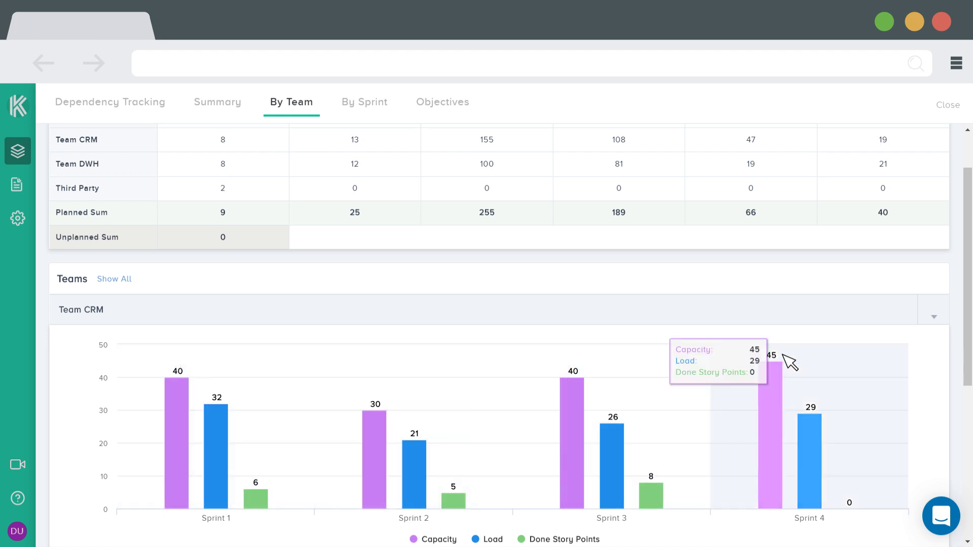
click(947, 105)
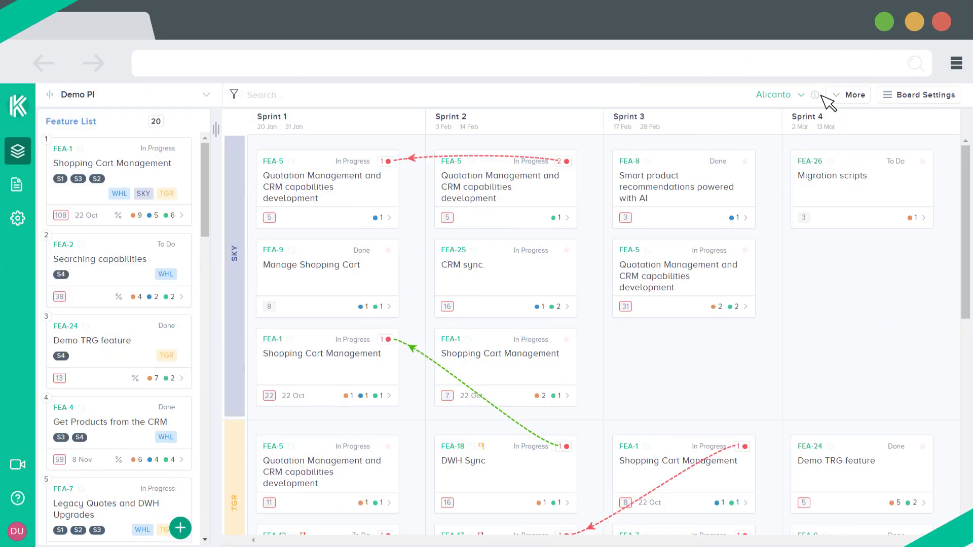
- In Smart Reports, review the Dependencies-Dashboard, Dependencies Updates and Objectives-Dashboard tabs
click(836, 96)
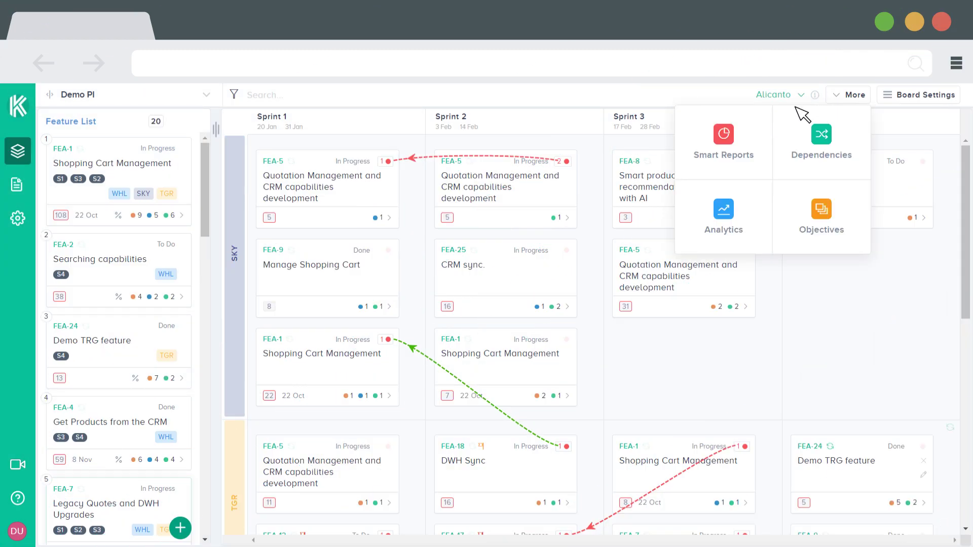
click(725, 136)
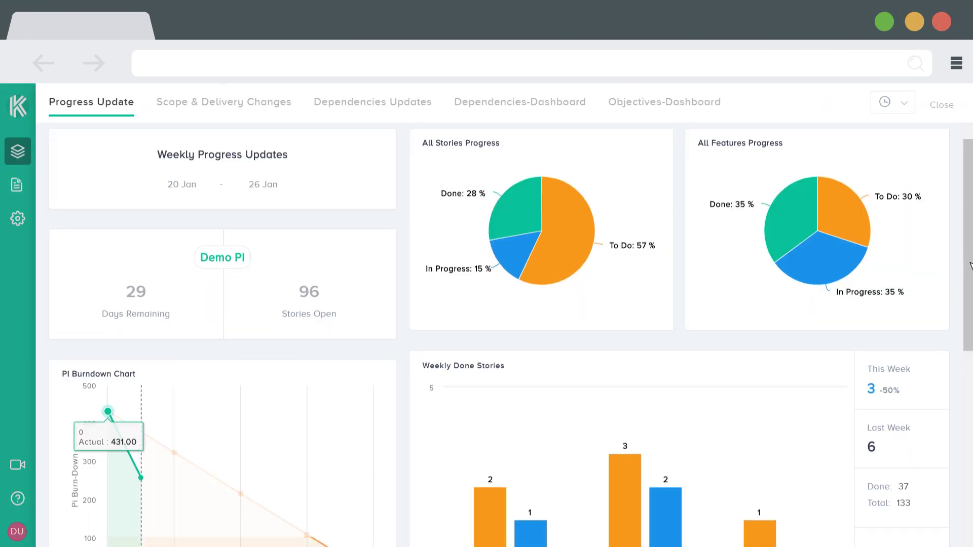
scroll(971, 266, down, 6)
click(548, 105)
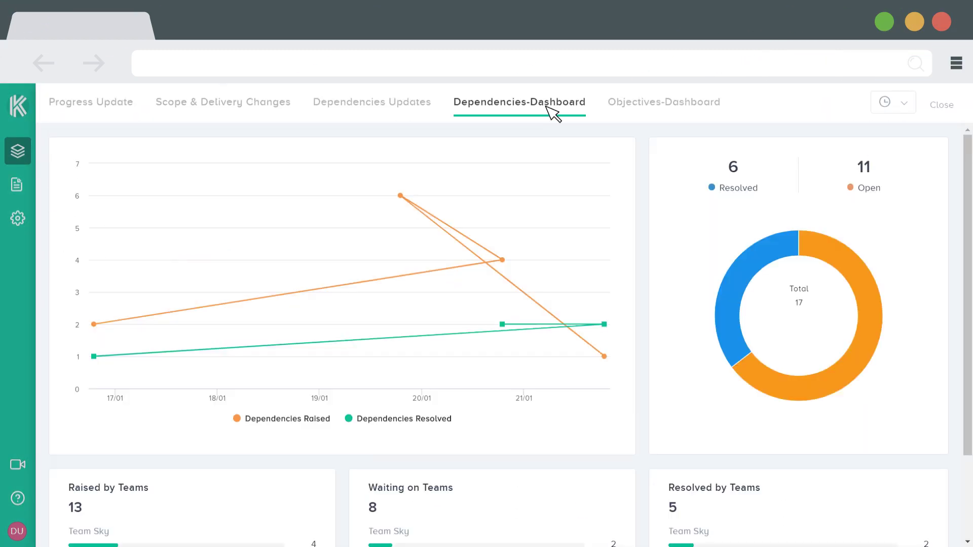
mouse_move(507, 325)
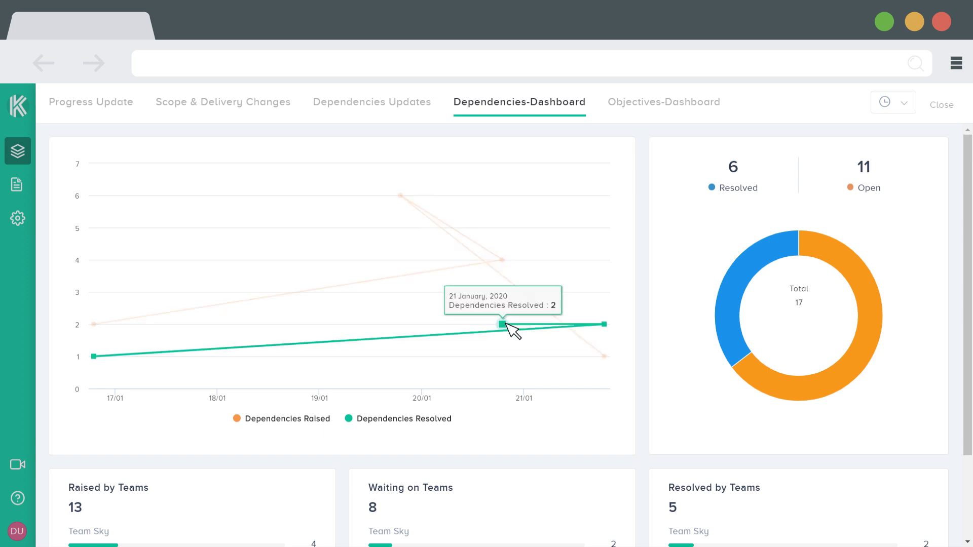
click(369, 107)
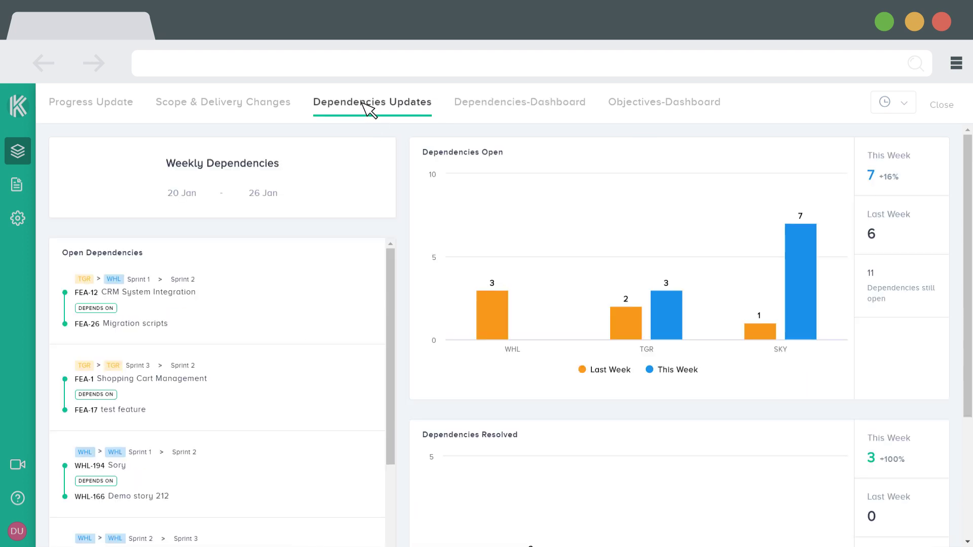
click(659, 110)
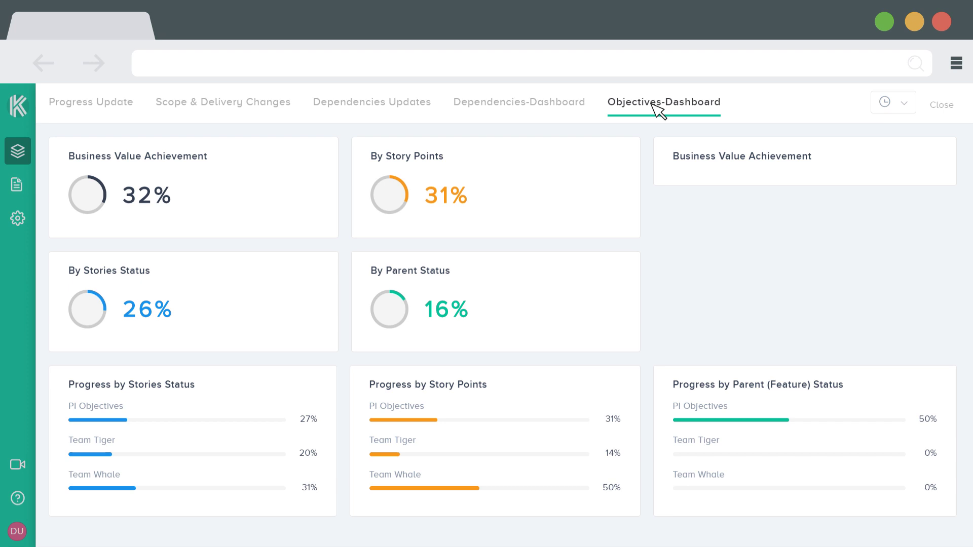
- List the features whose delivery sprint changed, then the three stories whose sprint changed
click(239, 110)
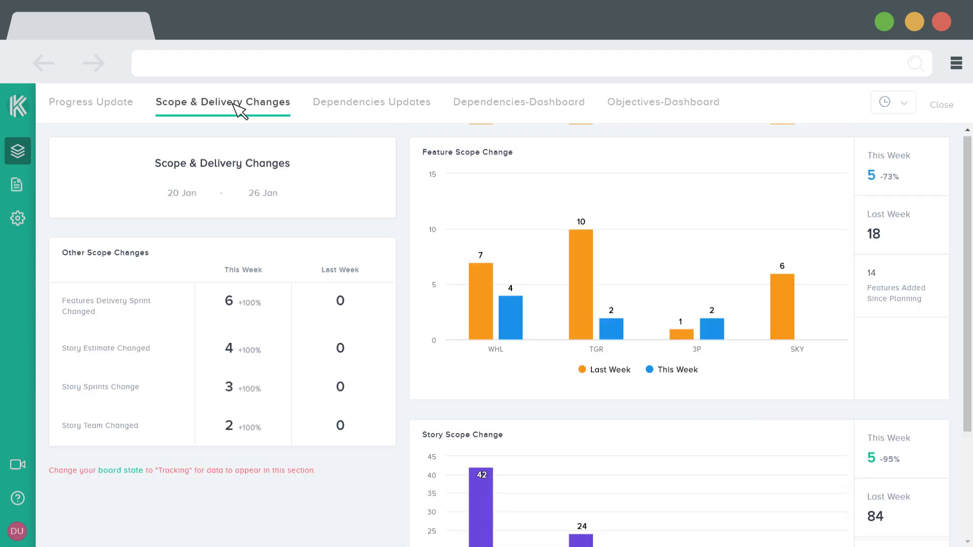
drag(969, 264, 969, 400)
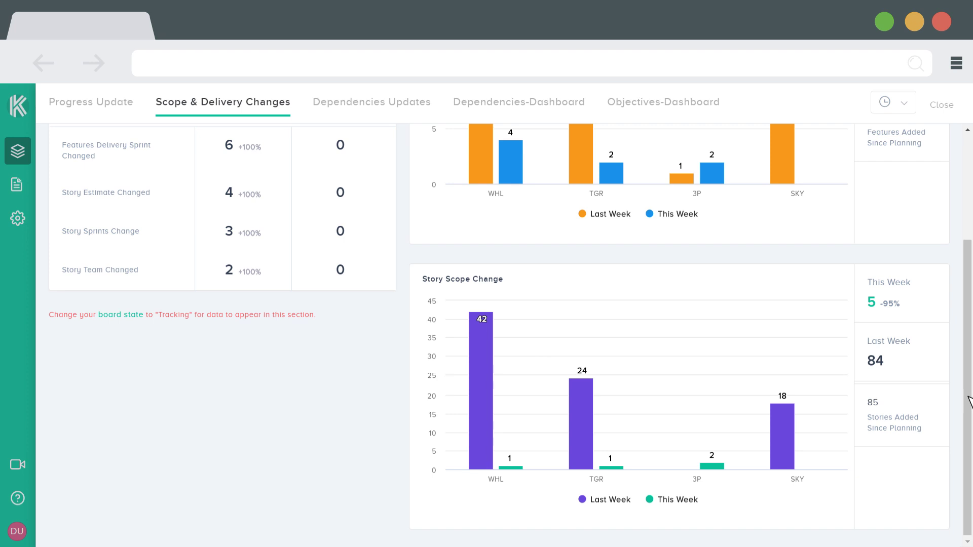
click(239, 148)
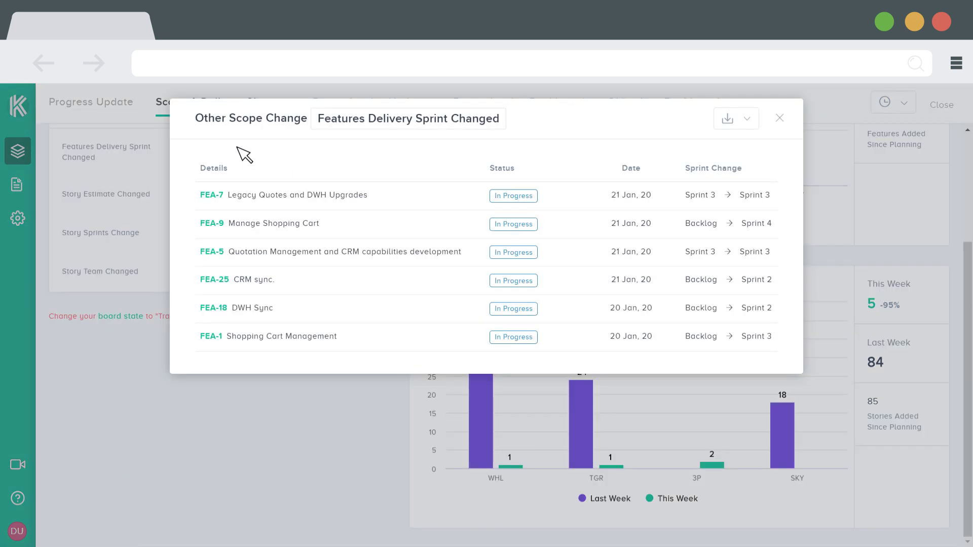
click(780, 119)
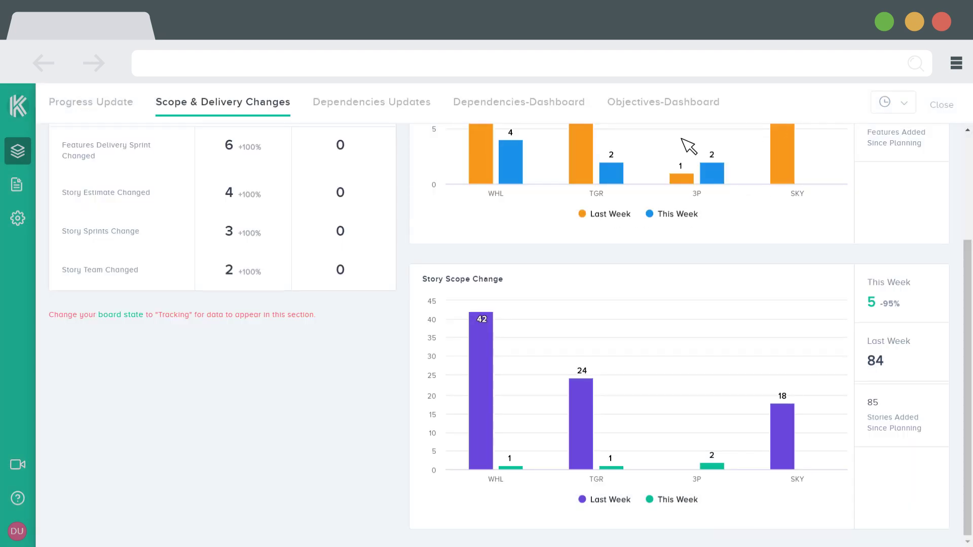
click(236, 233)
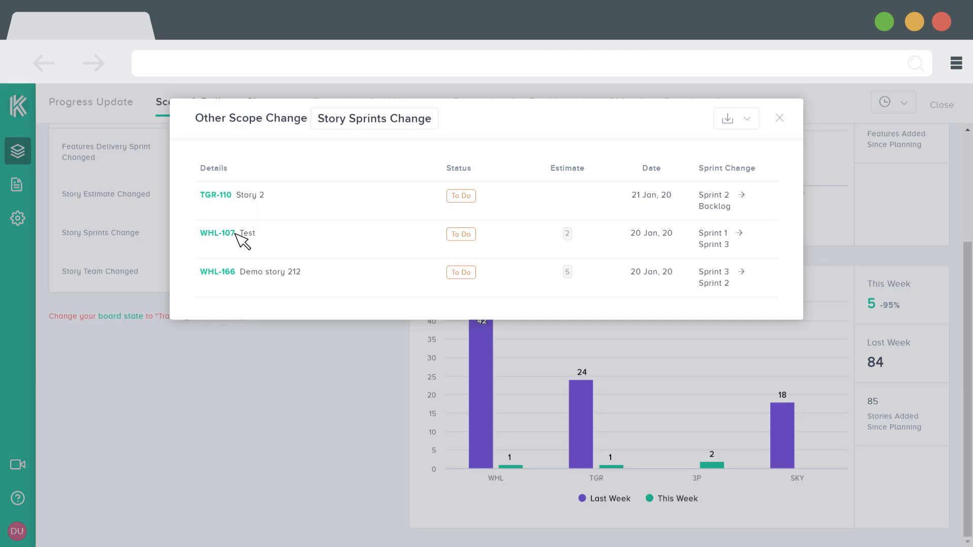